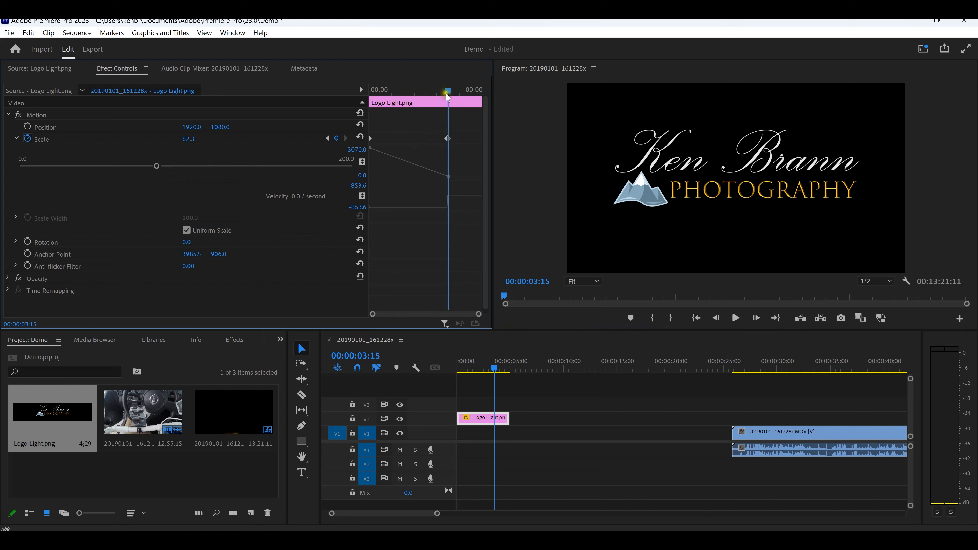
# Step: Play back the Logo Light.png scale animation from the start of the sequence
pyautogui.moveTo(448, 93); pyautogui.dragTo(363, 97)
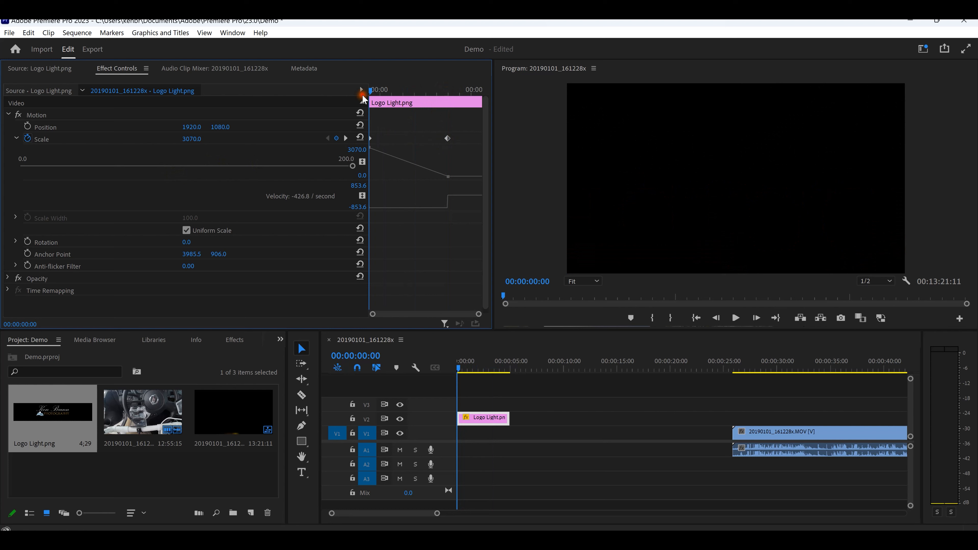
pyautogui.click(736, 319)
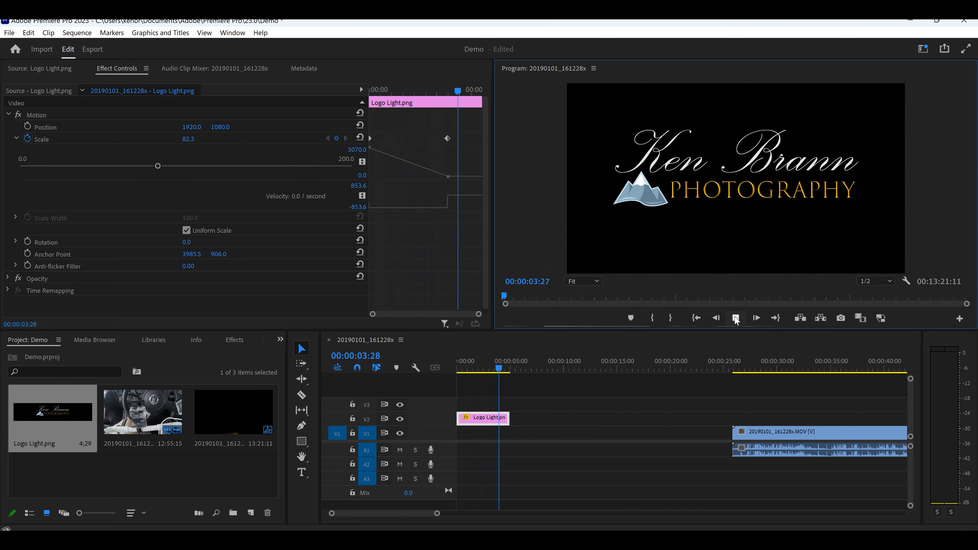
pyautogui.click(736, 318)
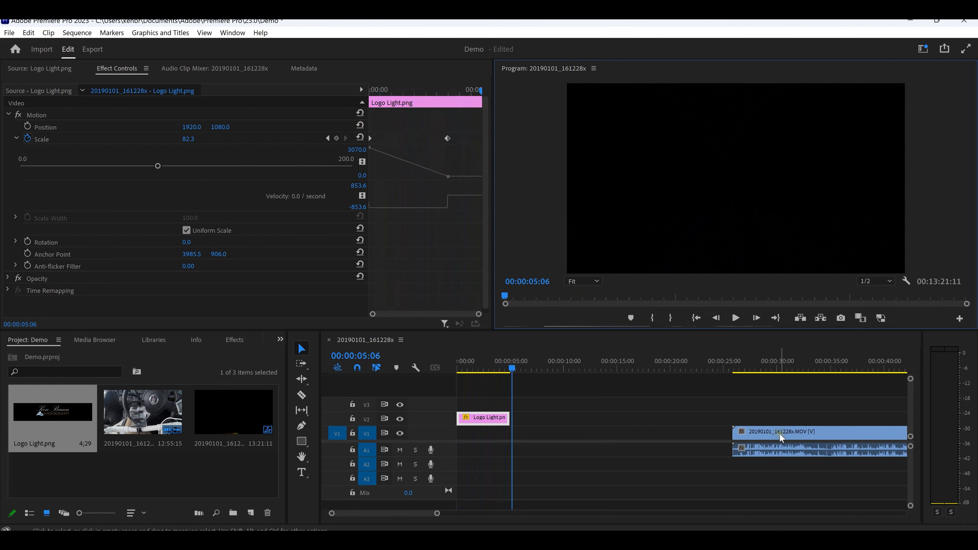
# Step: Move the 20190101_161228x.MOV clip to start at 00:00:05:06 and place the Logo Light.png clip above it at about 32 seconds on V2
pyautogui.moveTo(782, 437); pyautogui.dragTo(563, 441)
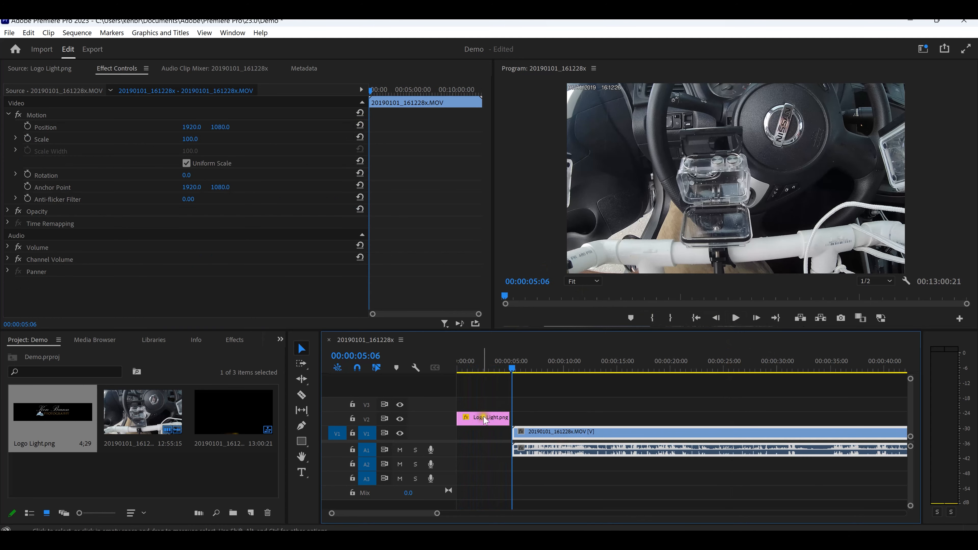
pyautogui.moveTo(485, 423); pyautogui.dragTo(812, 423)
# Step: Play the sequence from just before the logo clip to preview the scaling logo over the footage
pyautogui.click(807, 366)
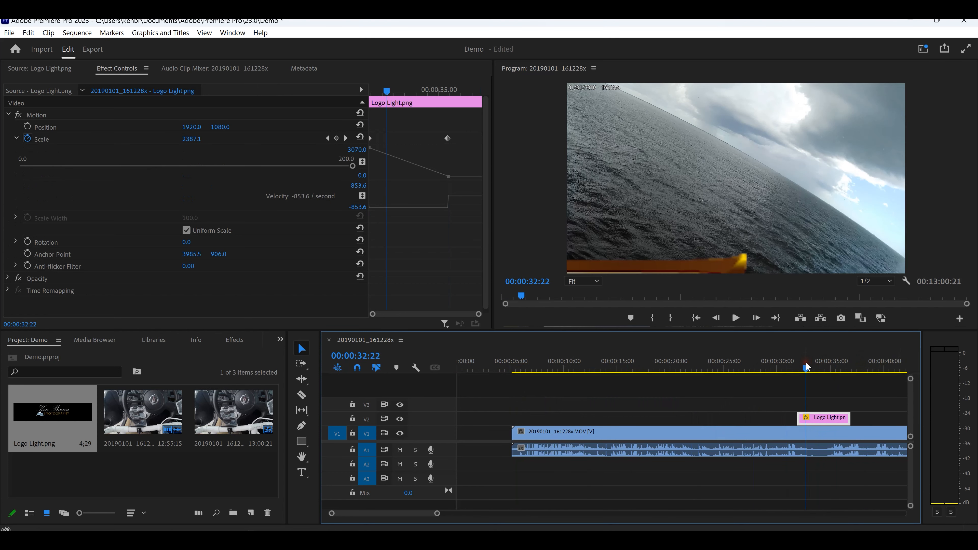
pyautogui.moveTo(808, 372); pyautogui.dragTo(797, 368)
pyautogui.click(736, 318)
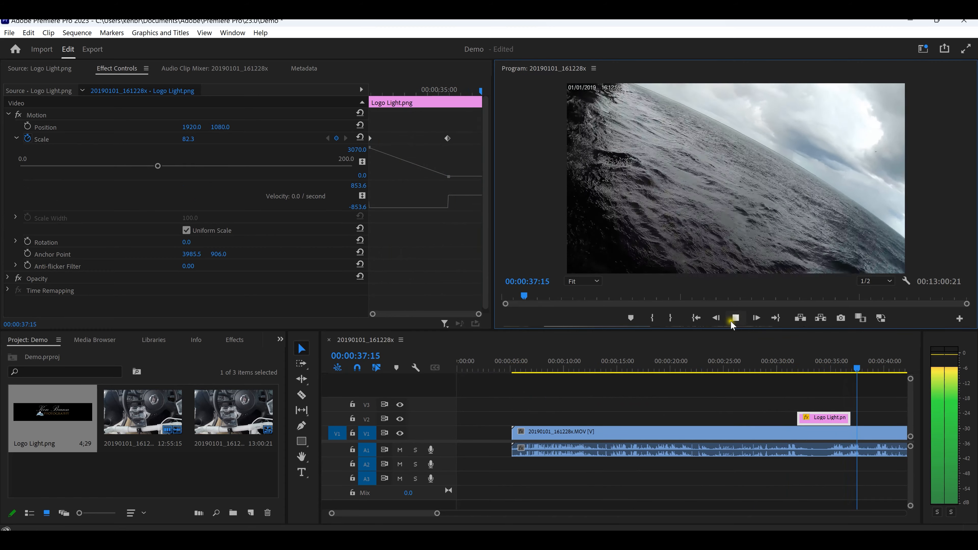
pyautogui.click(736, 319)
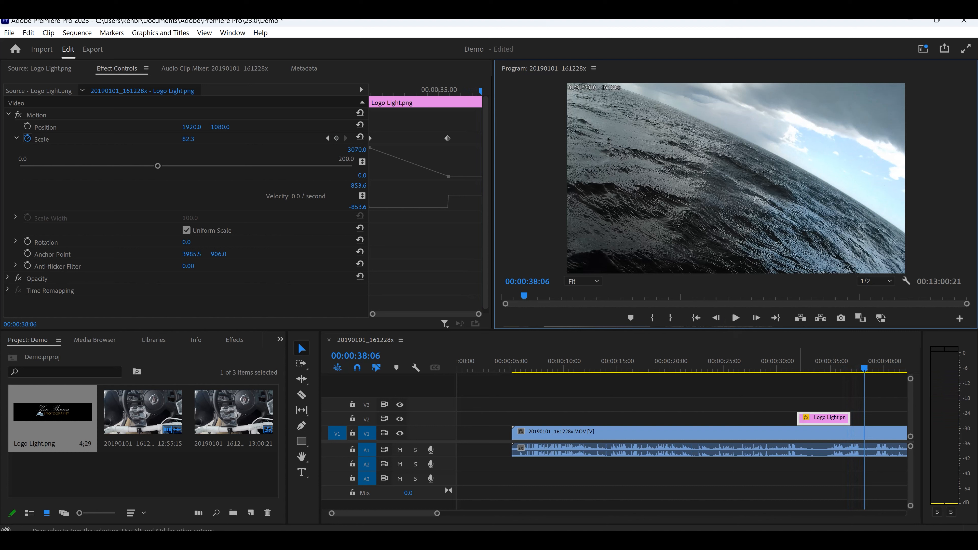
# Step: Apply the default transition to both the start and the end of the Logo Light.png clip on V2
pyautogui.click(799, 418)
pyautogui.rightClick(798, 418)
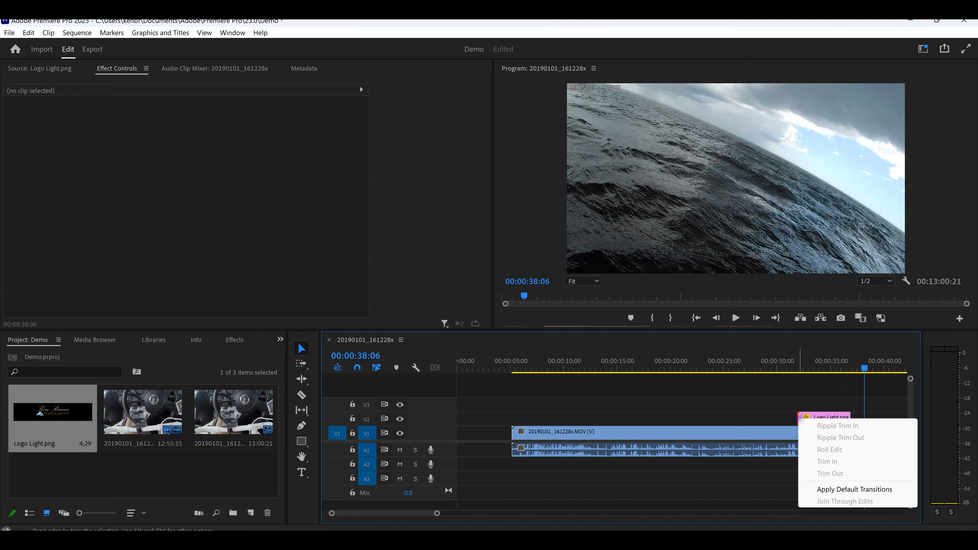
pyautogui.click(842, 489)
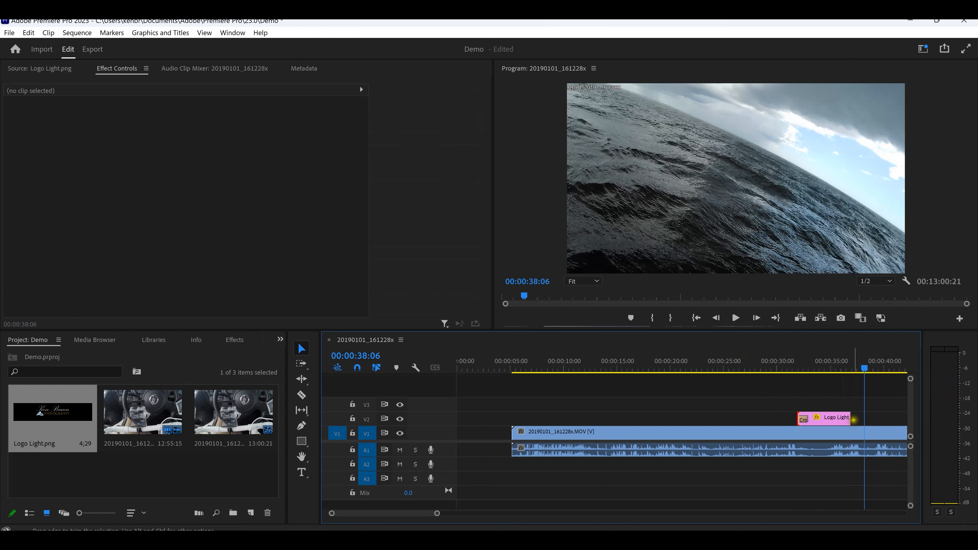
pyautogui.rightClick(851, 421)
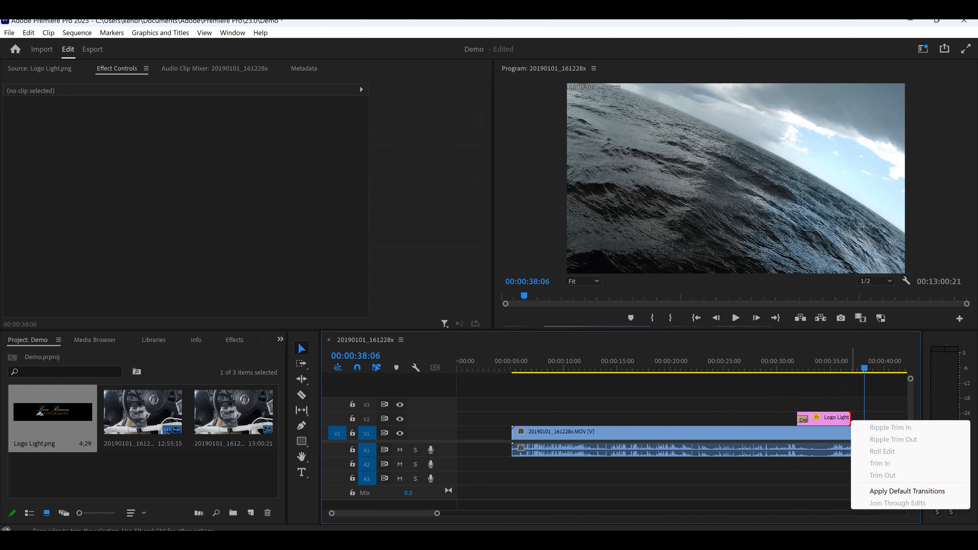
pyautogui.click(886, 491)
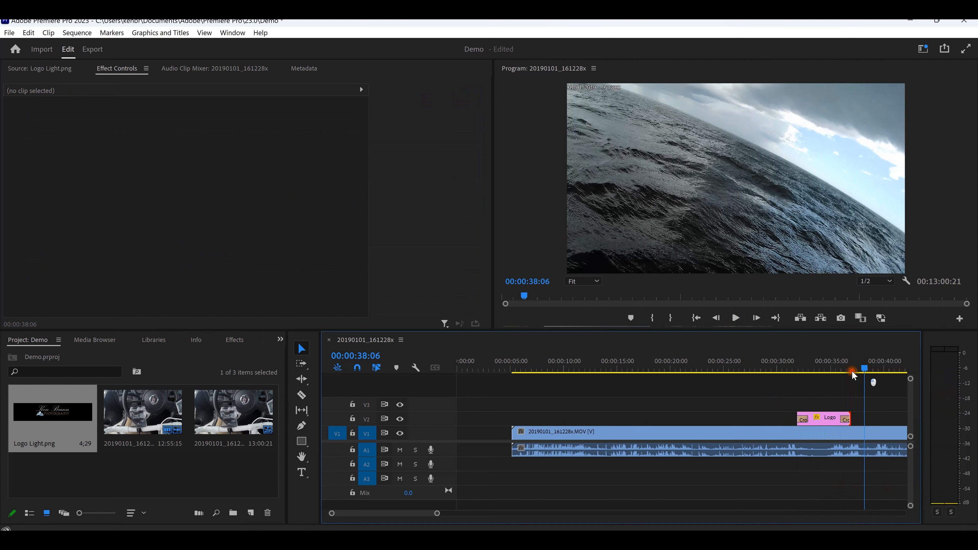
# Step: Play the sequence from about 00:00:30:00 through the logo clip to check its fade in and fade out
pyautogui.moveTo(852, 371); pyautogui.dragTo(791, 373)
pyautogui.press('space')
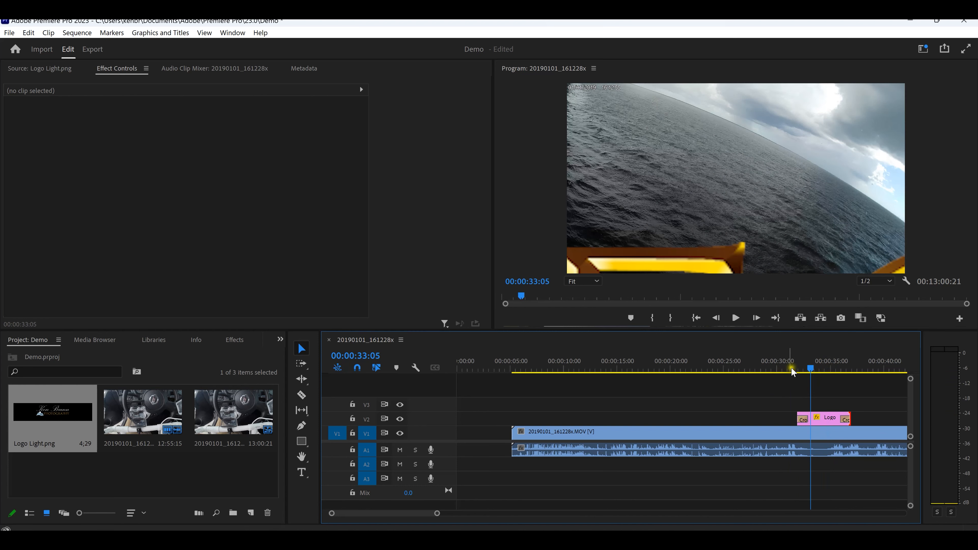
pyautogui.click(778, 366)
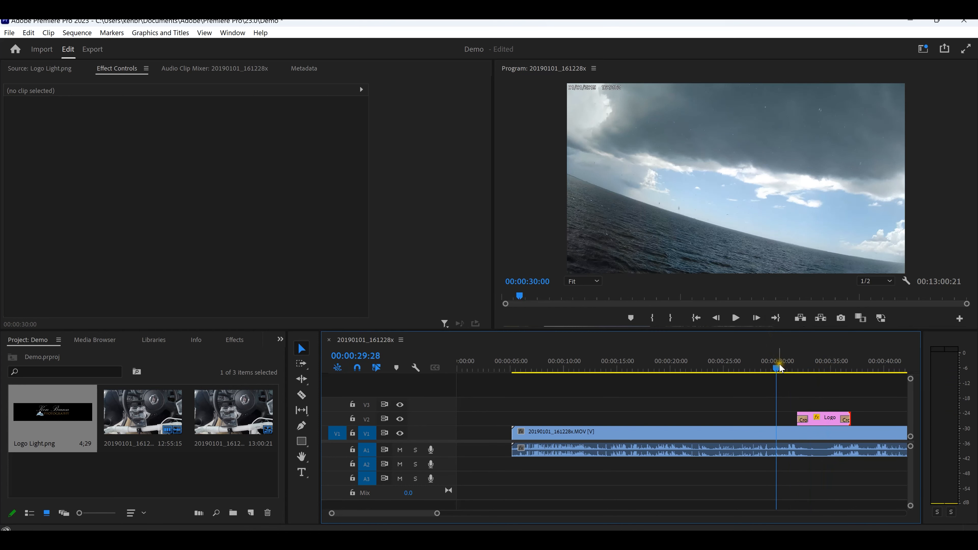
pyautogui.click(737, 320)
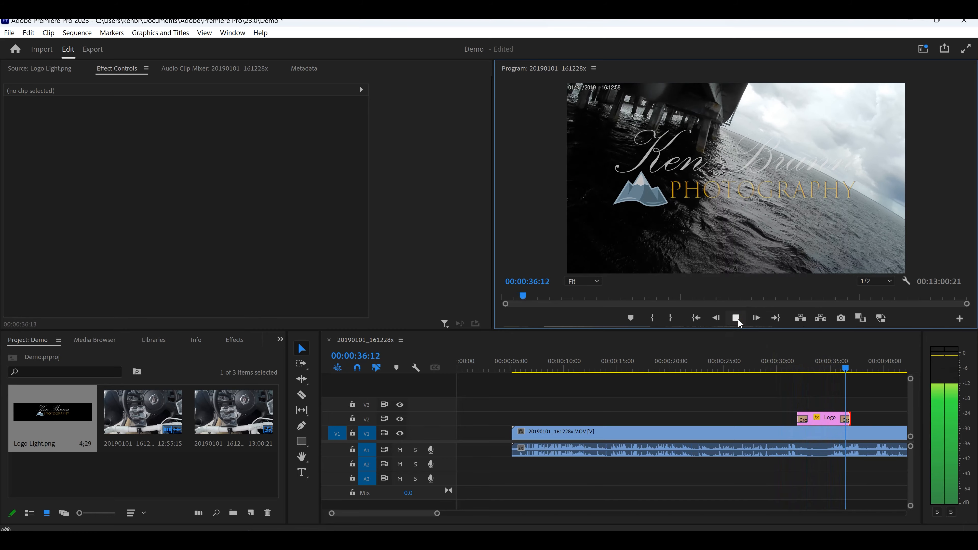
pyautogui.click(736, 318)
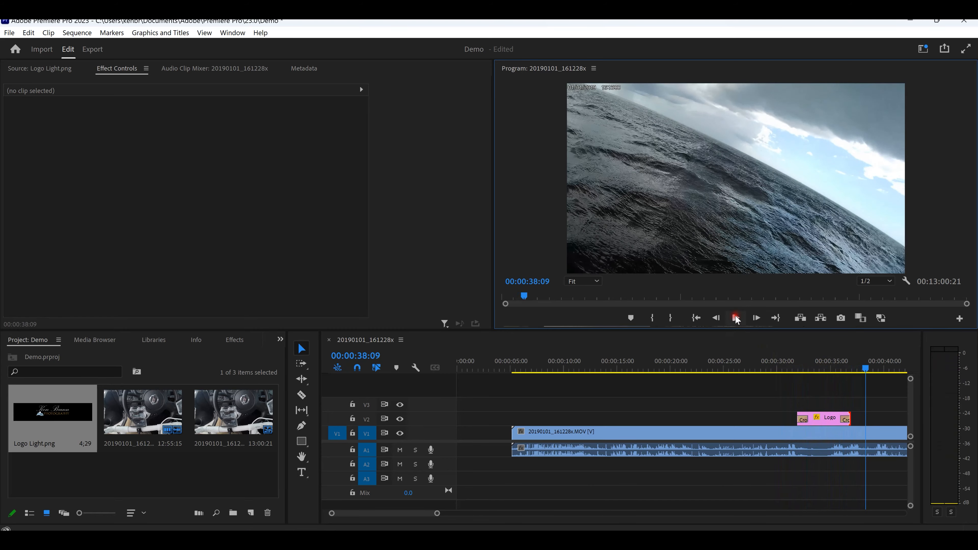
# Step: Turn on Rotation animation for the Logo Light.png clip and add a 0.0° rotation keyframe at the clip's start, 00:00:40:14
pyautogui.click(825, 418)
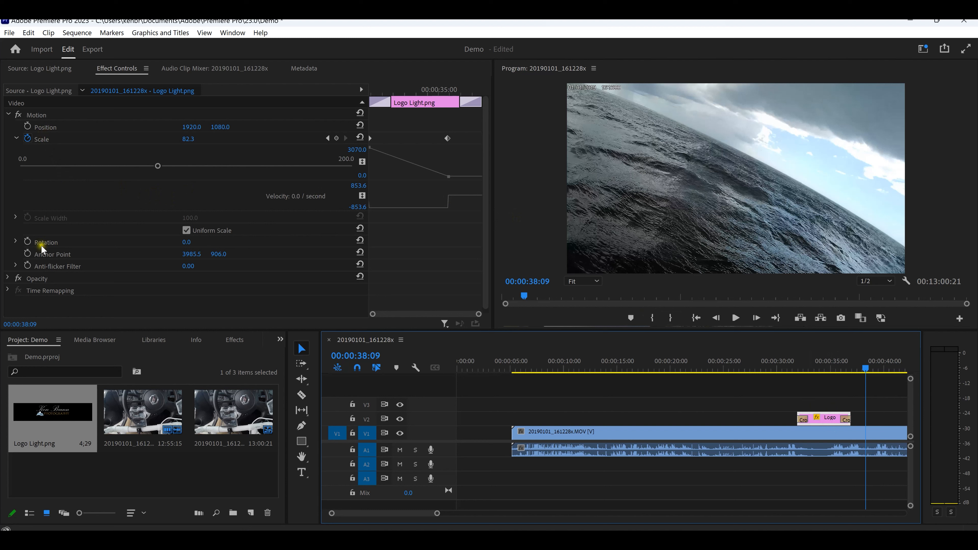
pyautogui.click(27, 242)
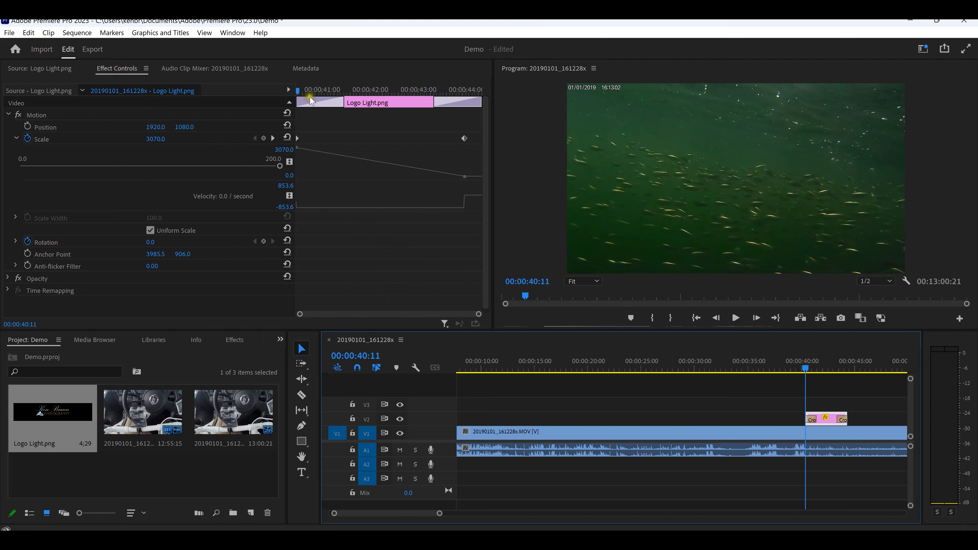
pyautogui.click(297, 93)
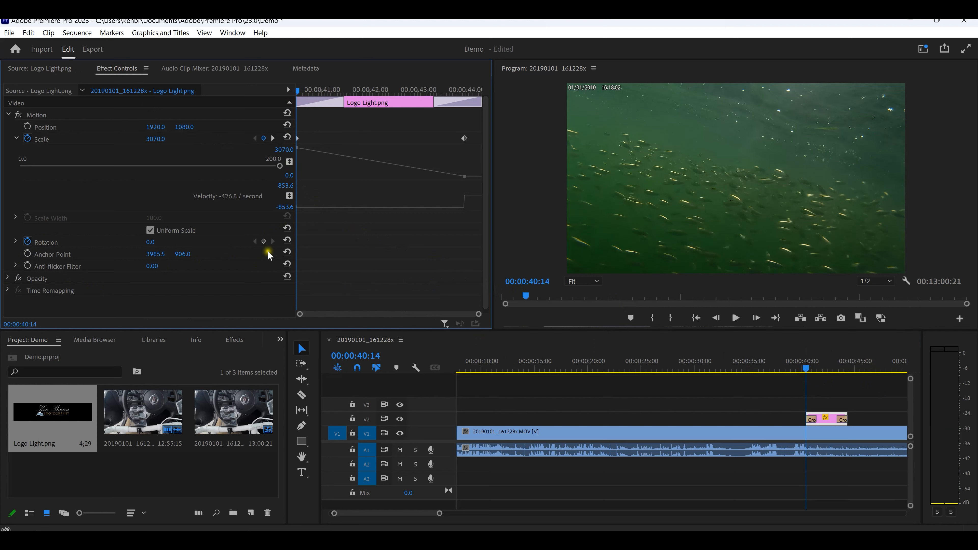
pyautogui.click(264, 242)
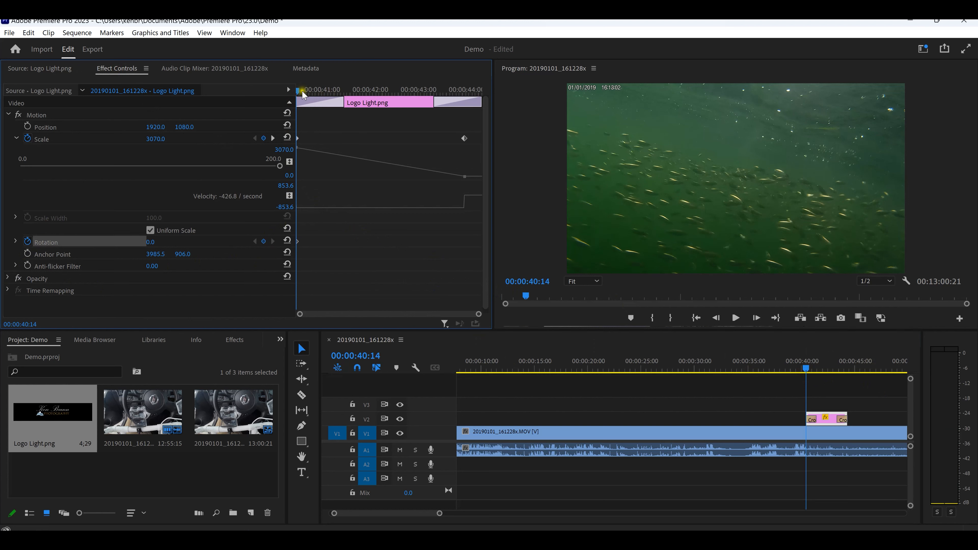
# Step: Add a second Rotation keyframe of 2x6.0° at 00:00:43:28, beside the ending Scale keyframe
pyautogui.moveTo(298, 92); pyautogui.dragTo(465, 132)
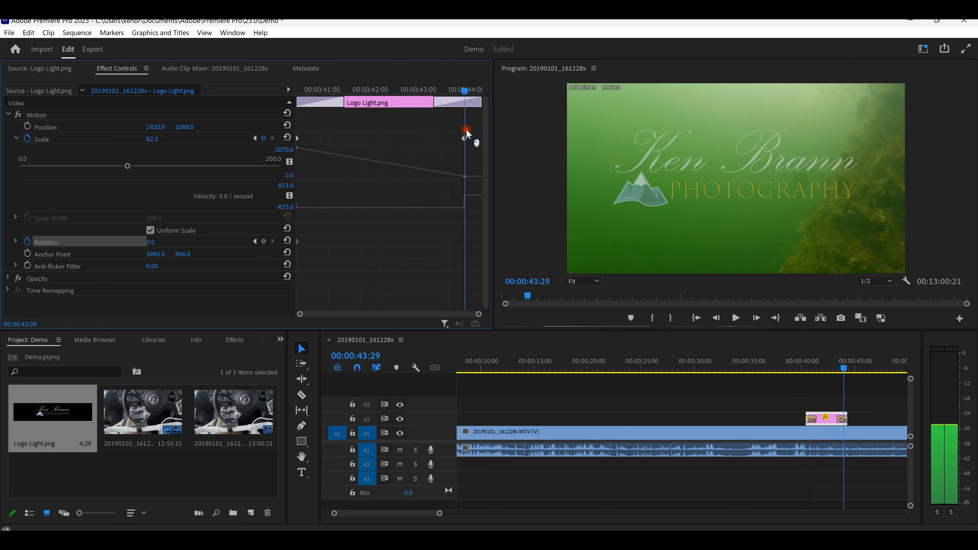
pyautogui.press('Left')
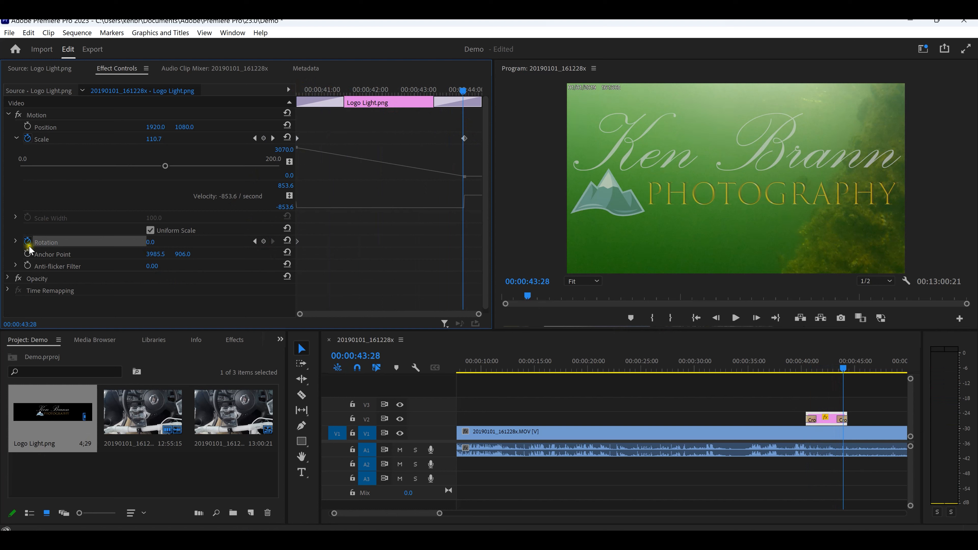
pyautogui.click(15, 242)
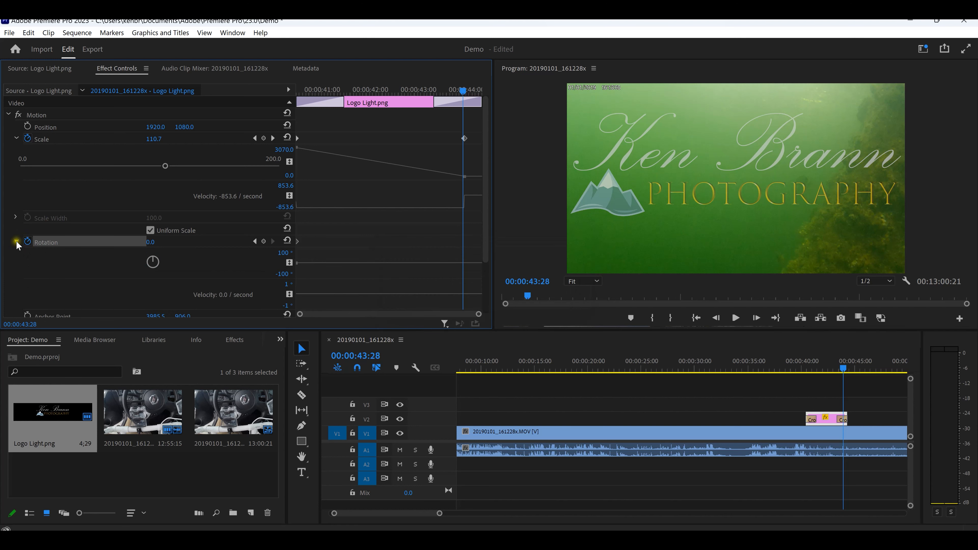
pyautogui.click(16, 243)
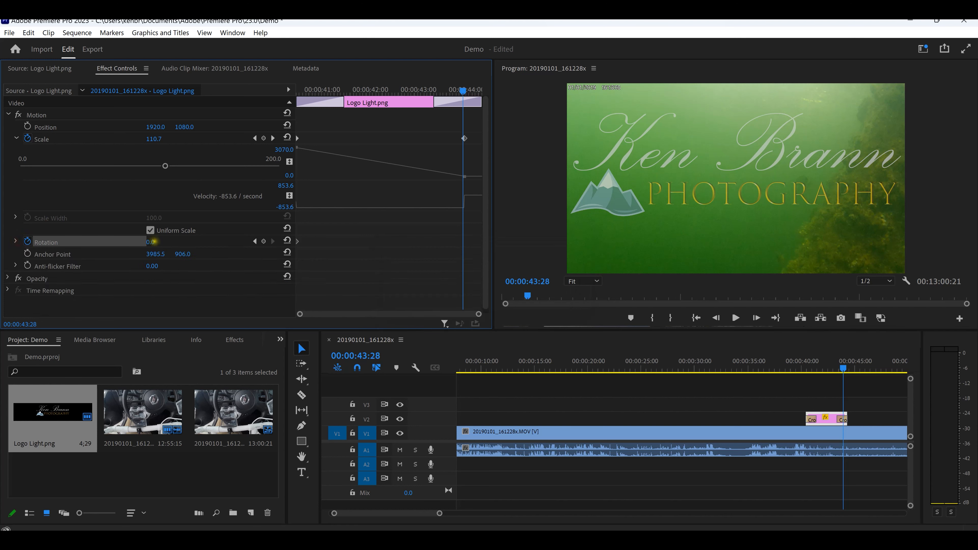
pyautogui.moveTo(153, 241); pyautogui.dragTo(639, 346)
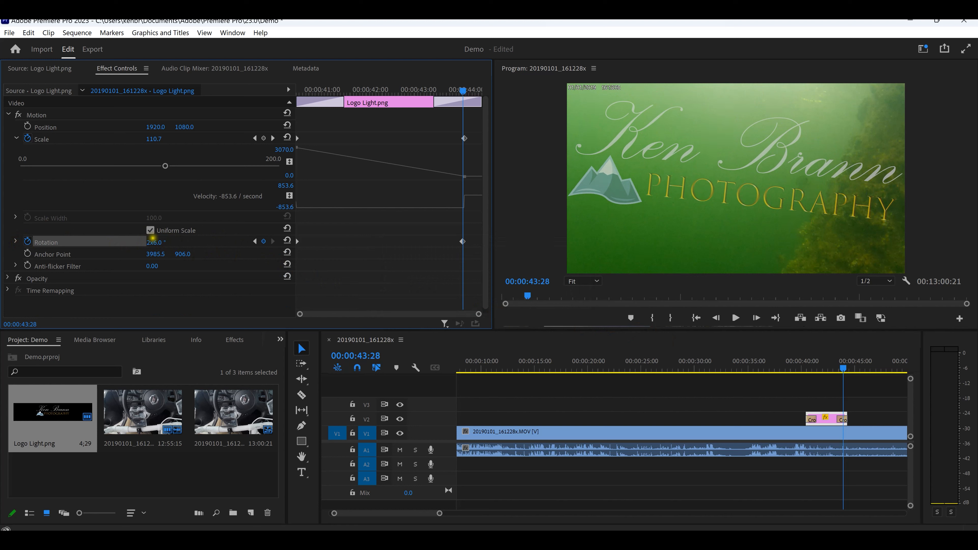
pyautogui.click(158, 243)
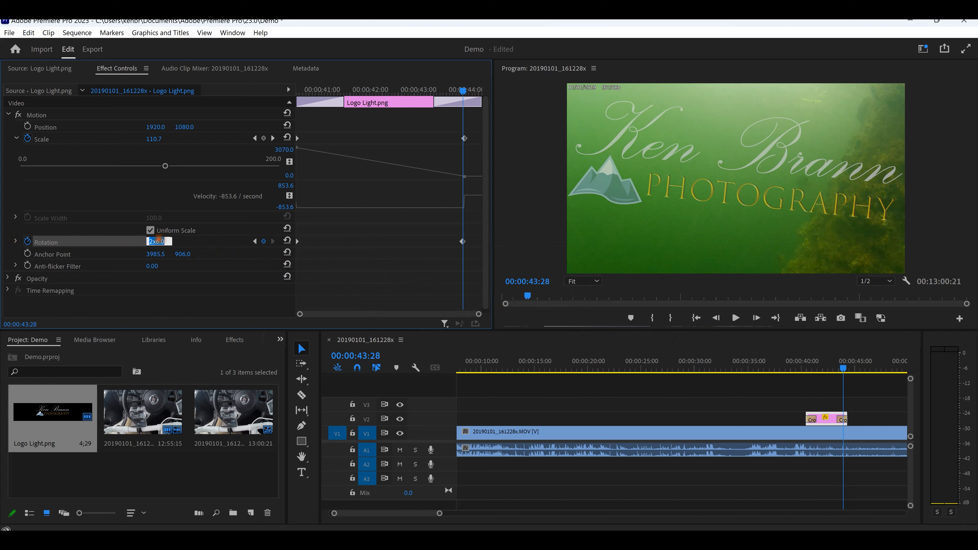
pyautogui.click(183, 242)
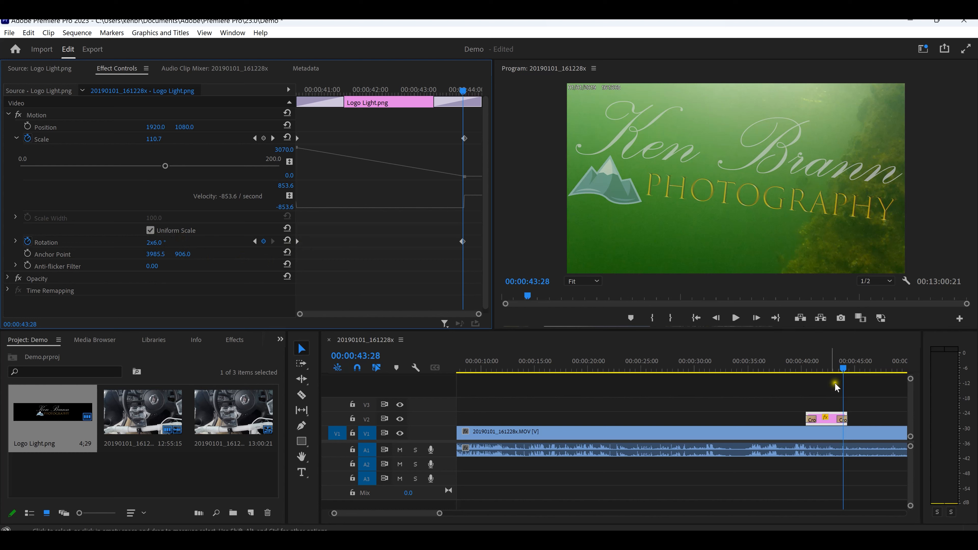
# Step: Play the sequence from just before the logo clip to preview the combined spin and scale animation
pyautogui.moveTo(843, 370); pyautogui.dragTo(799, 371)
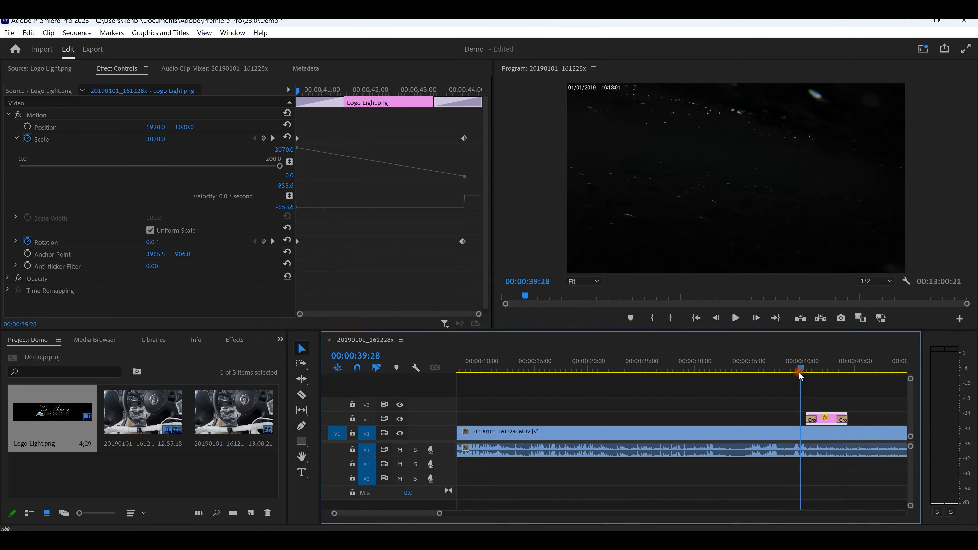
pyautogui.click(736, 318)
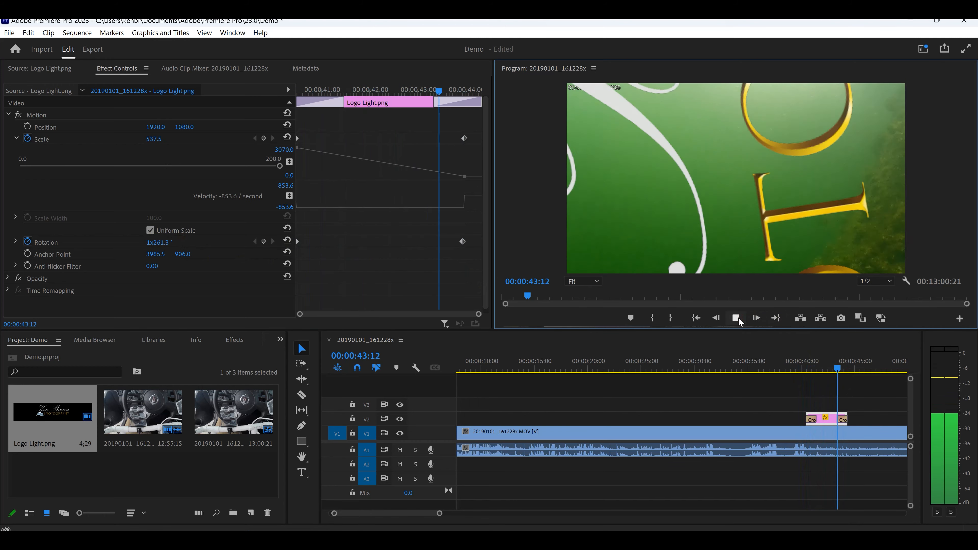
pyautogui.click(737, 318)
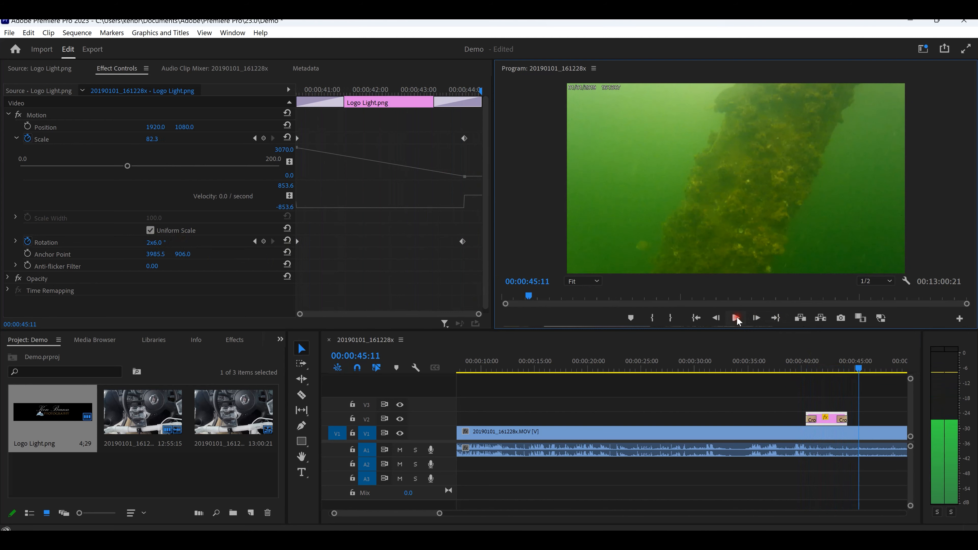